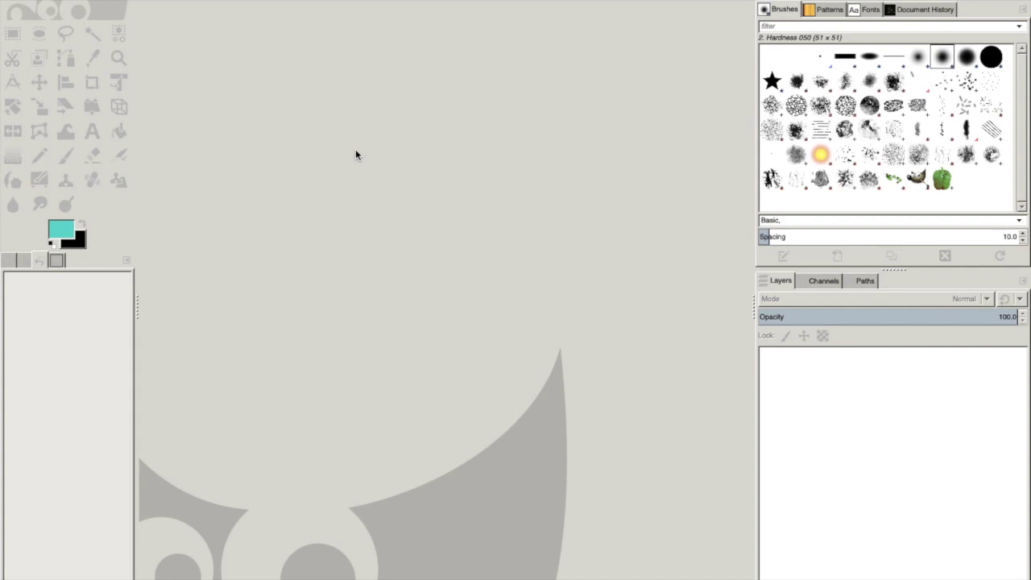
Open m51_B.tif, m51_R.tif and m51_V.tif from the Desktop together as layers of one image
left_click(255, 81)
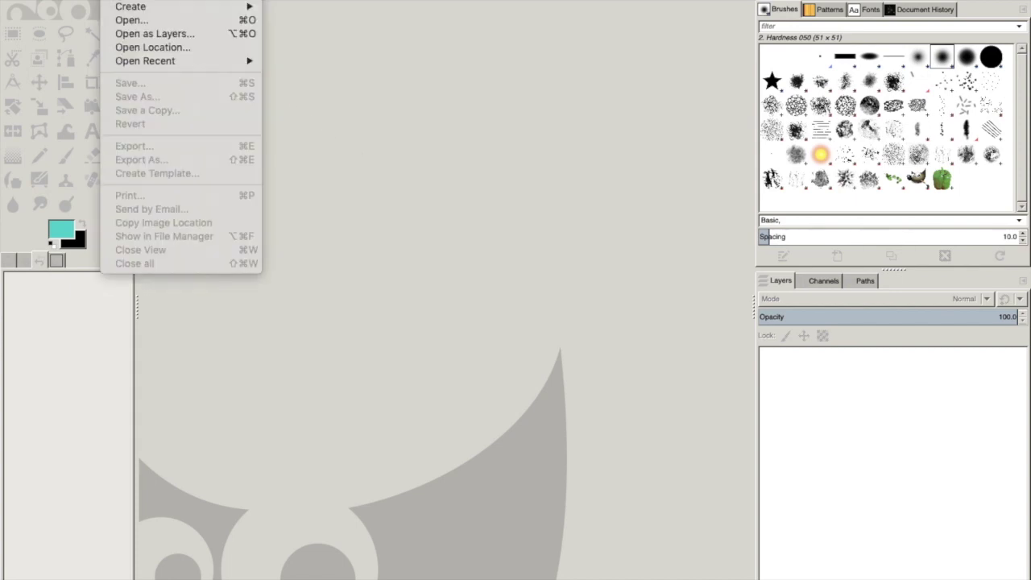
left_click(149, 37)
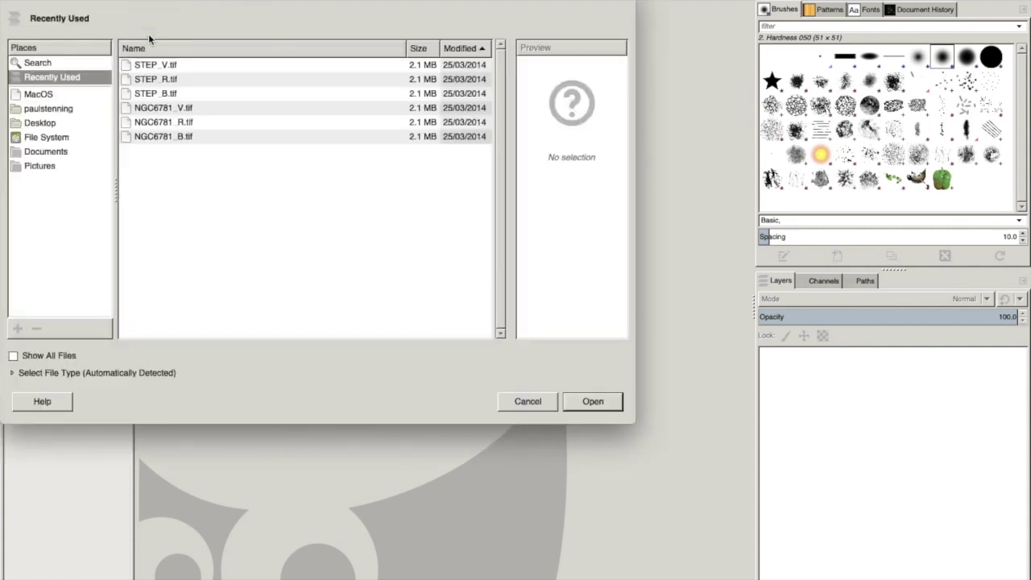
left_click(40, 123)
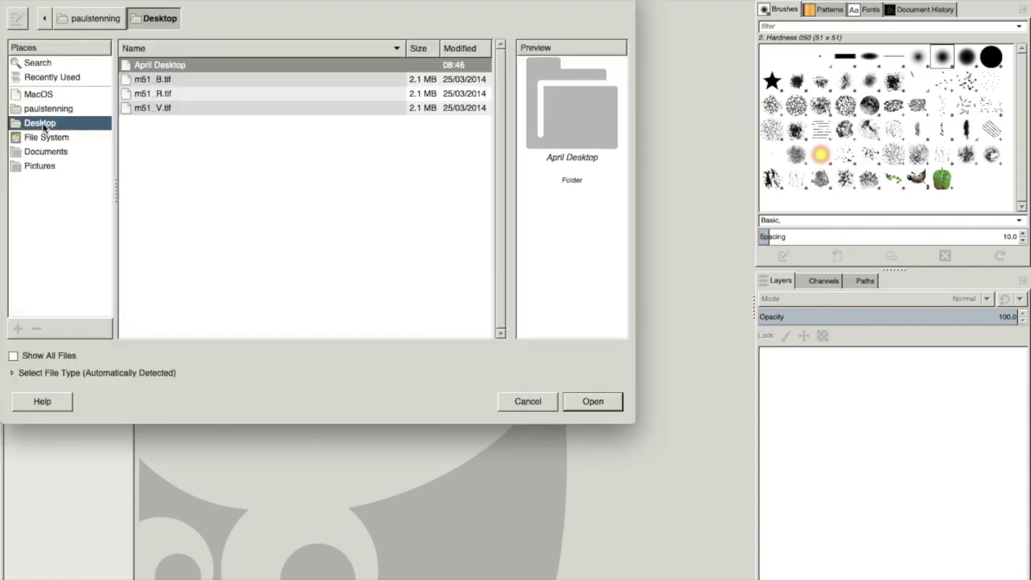
left_click(161, 80)
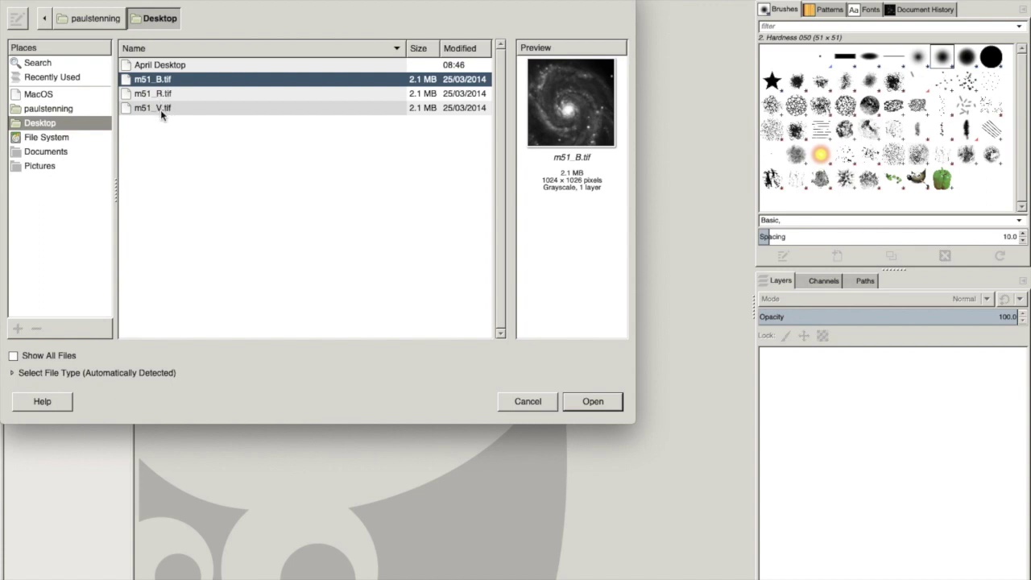
left_click(163, 109, "shift")
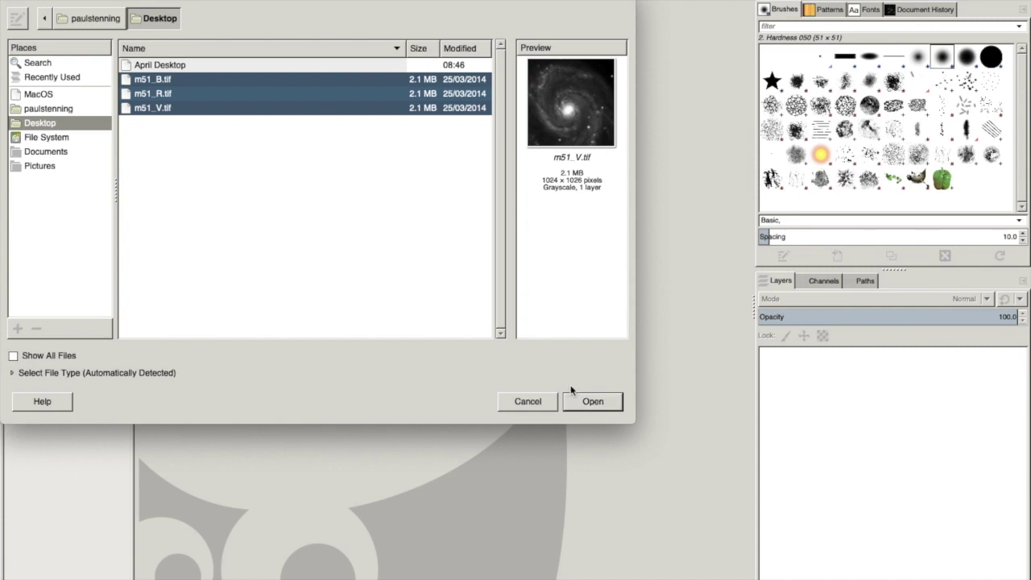
left_click(594, 401)
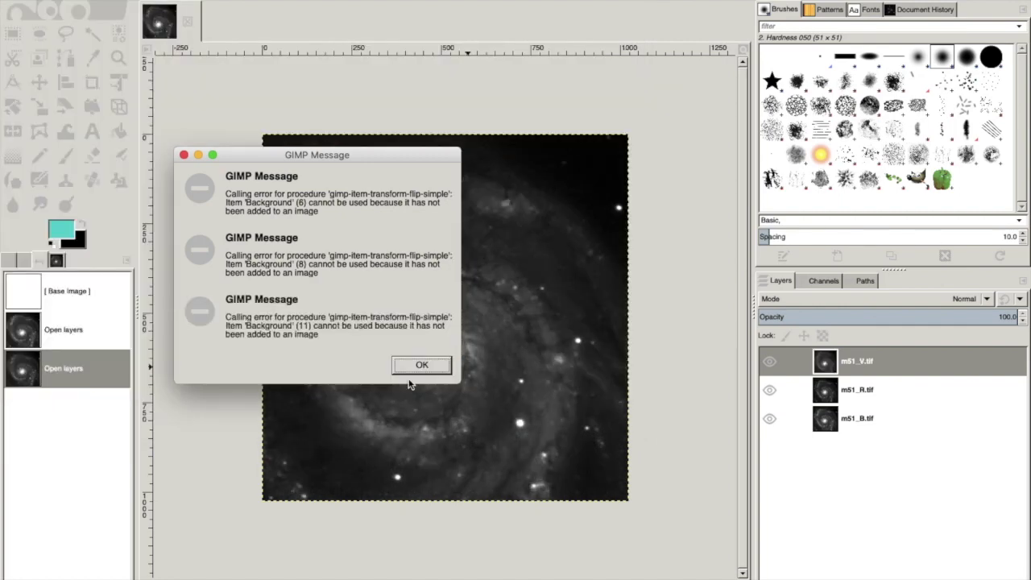
Dismiss the flip error messages, then hide and re-show the m51_V and m51_R layers to compare them
left_click(425, 365)
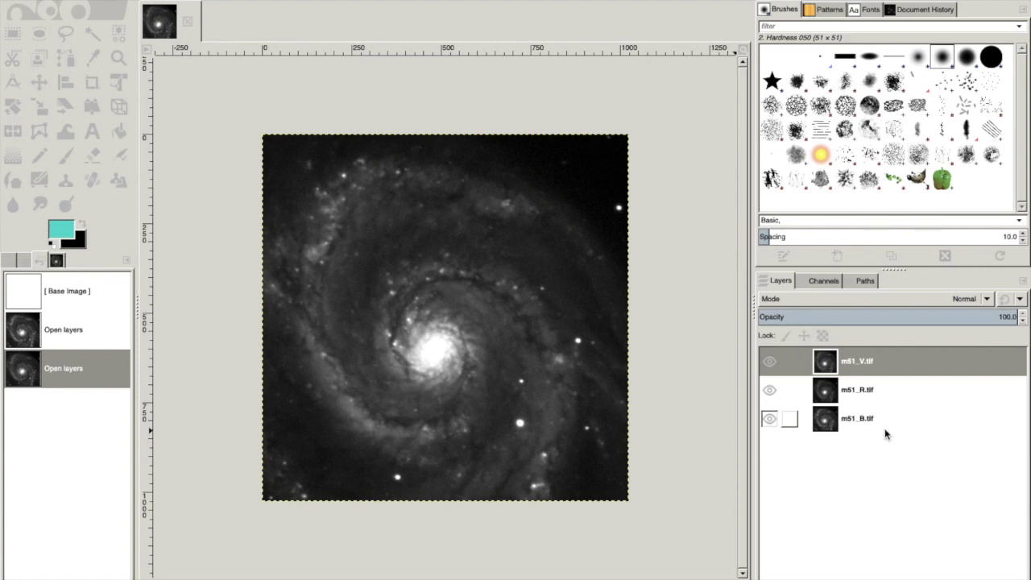
left_click(770, 362)
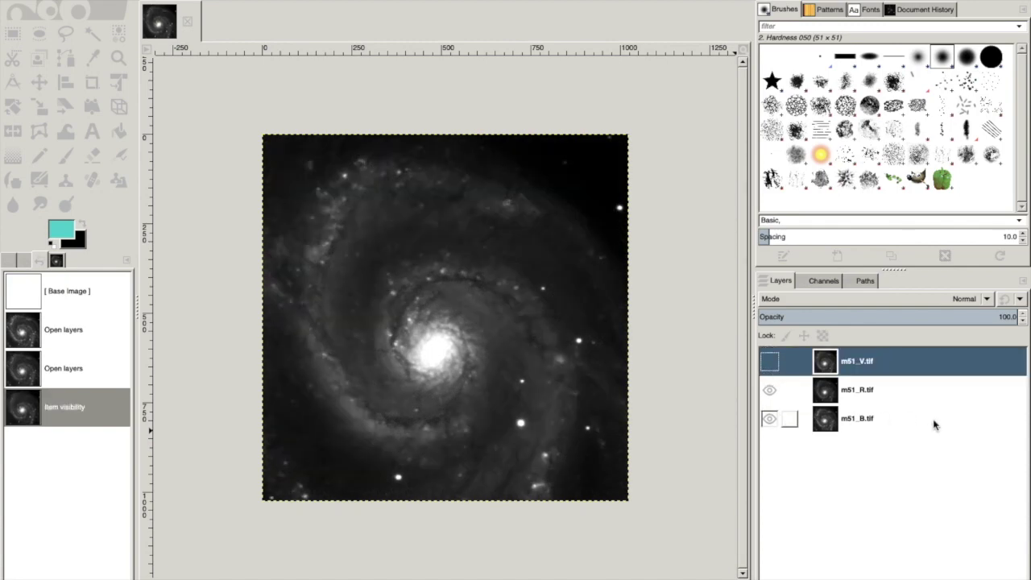
left_click(770, 390)
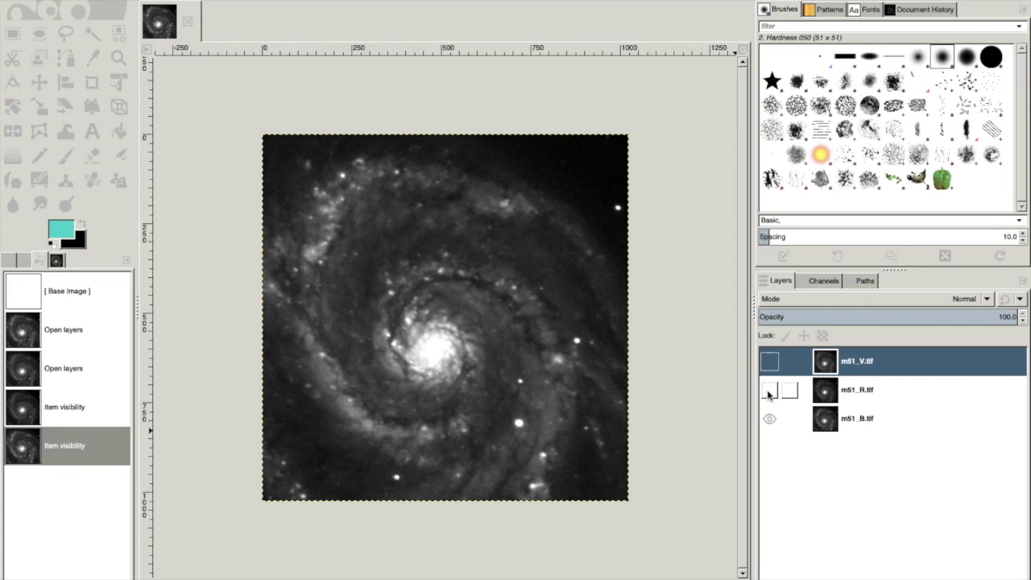
left_click_drag(769, 390, 770, 360)
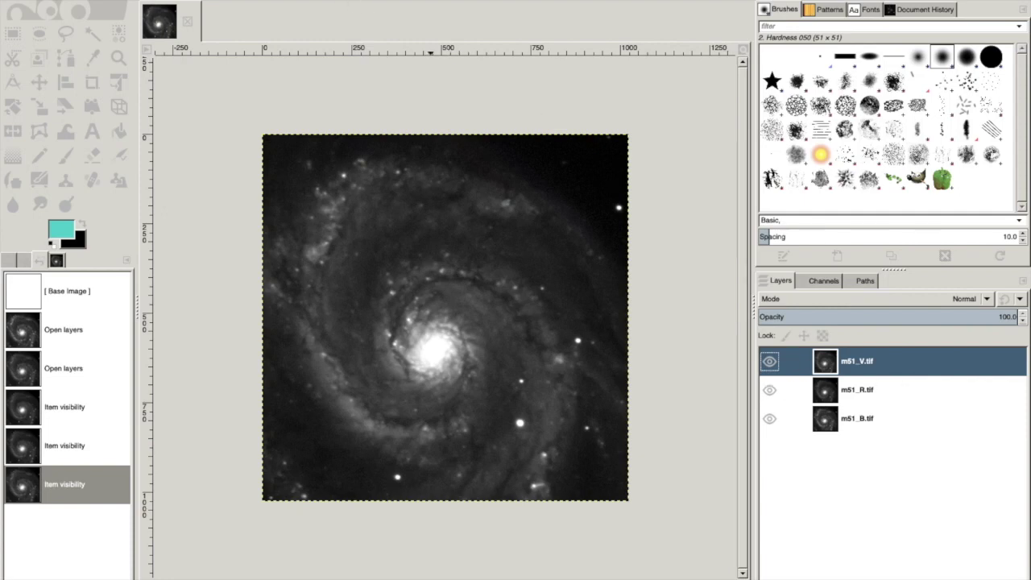
Switch the image mode to RGB and review its precision setting without changing it
left_click(258, 0)
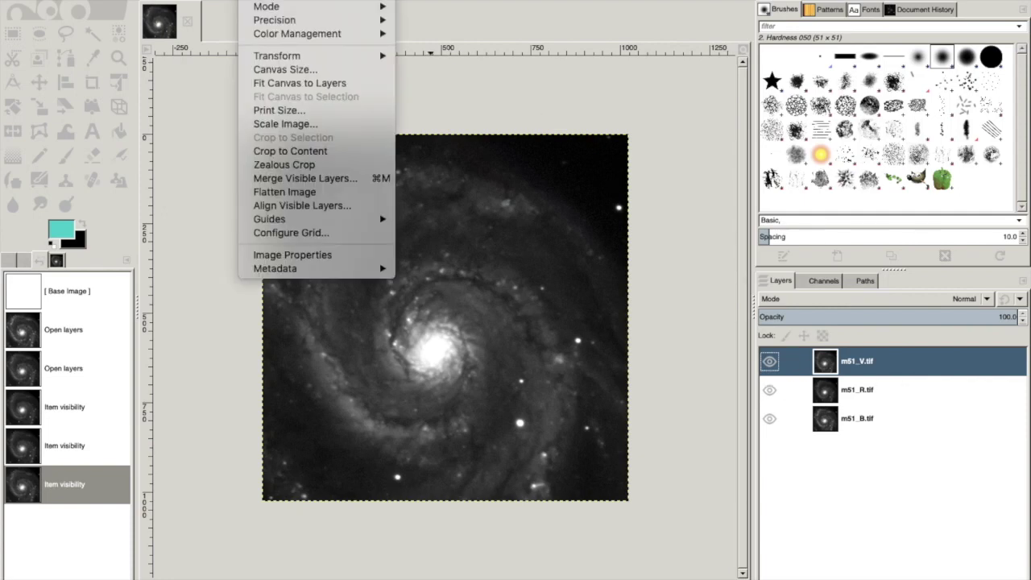
mouse_move(268, 8)
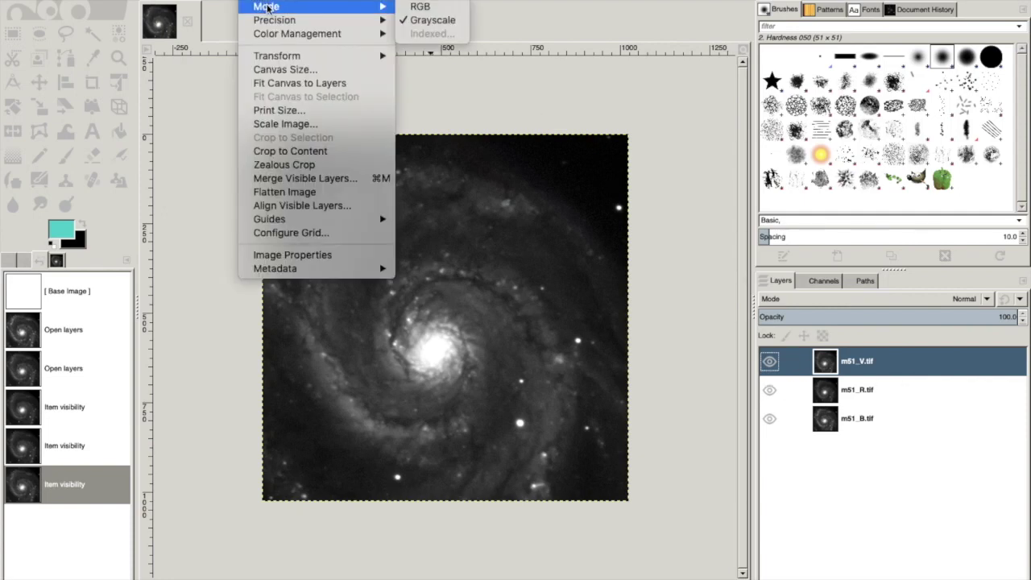
left_click(437, 9)
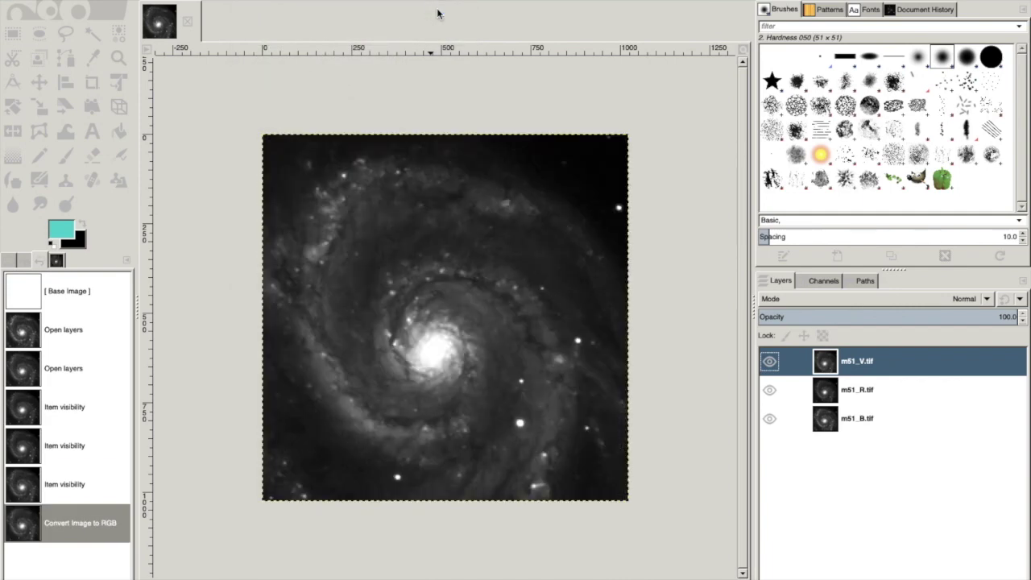
left_click(258, 0)
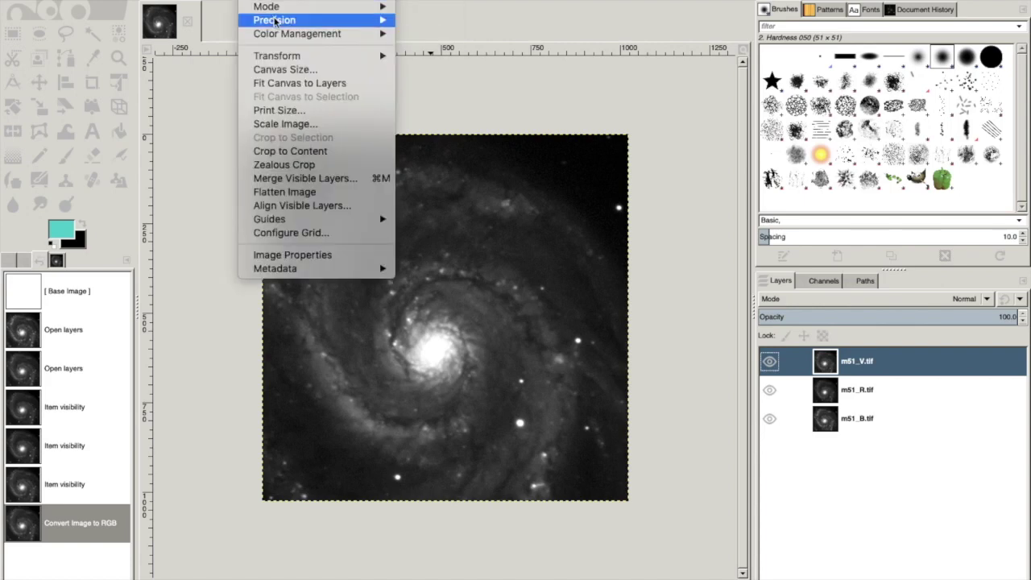
mouse_move(279, 23)
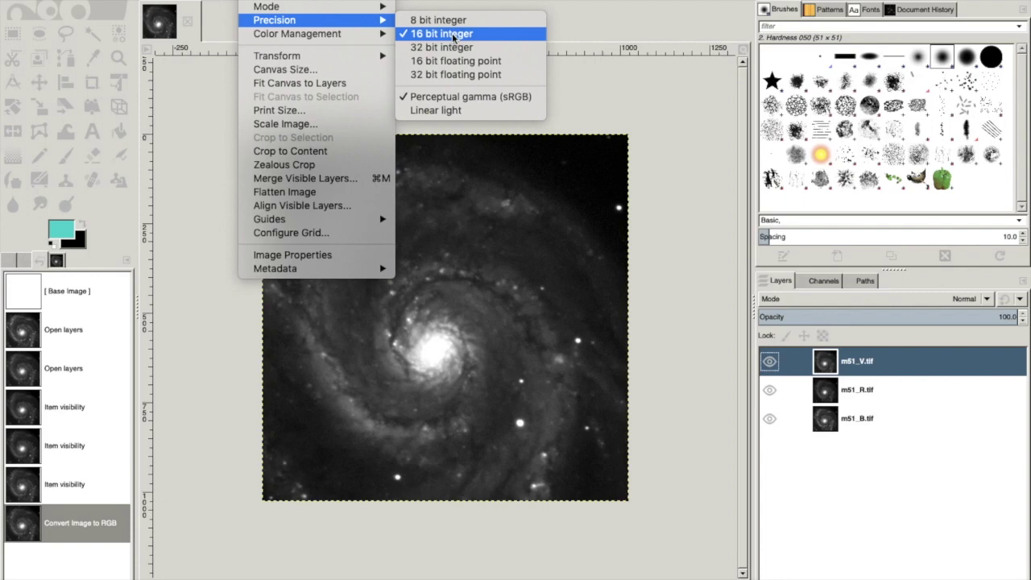
left_click(667, 101)
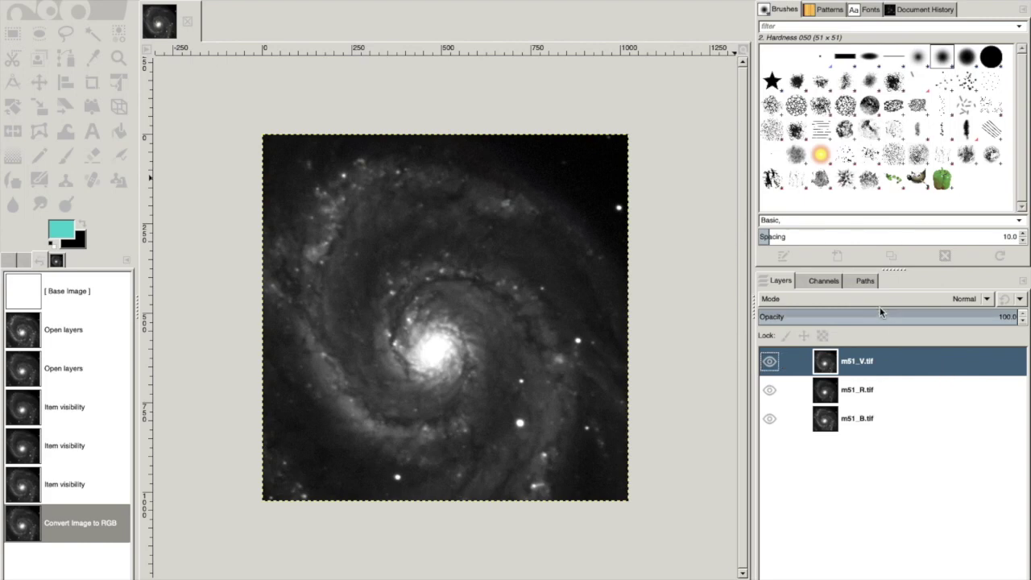
left_click(987, 300)
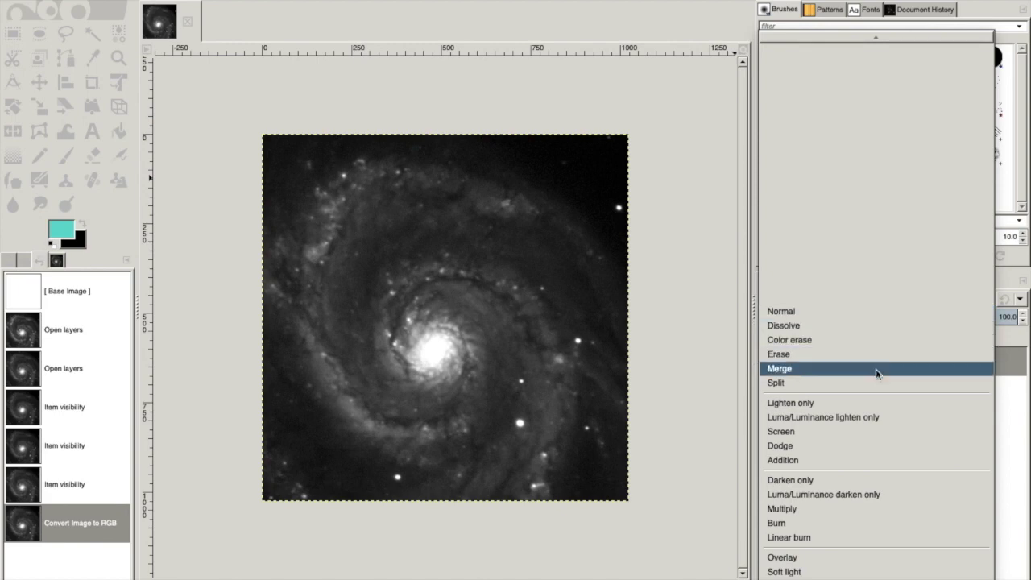
Give both the m51_V and m51_R layers the Screen blend mode
left_click(794, 433)
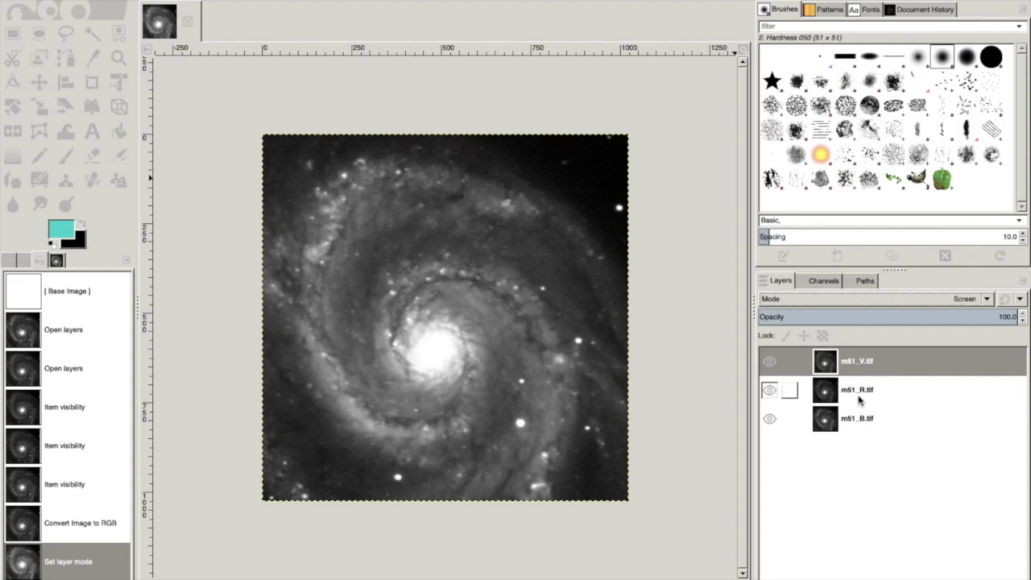
left_click(858, 390)
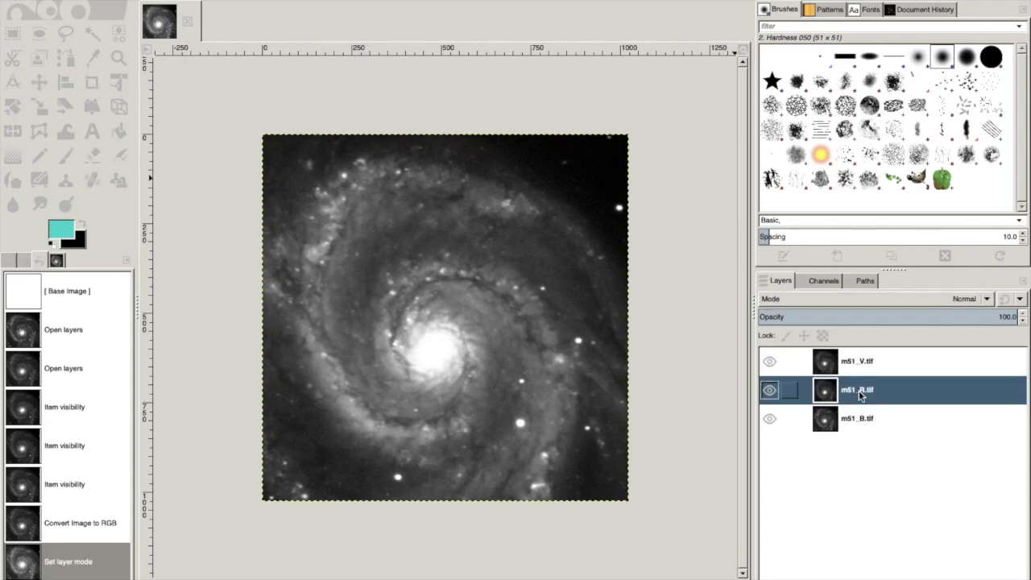
left_click(937, 302)
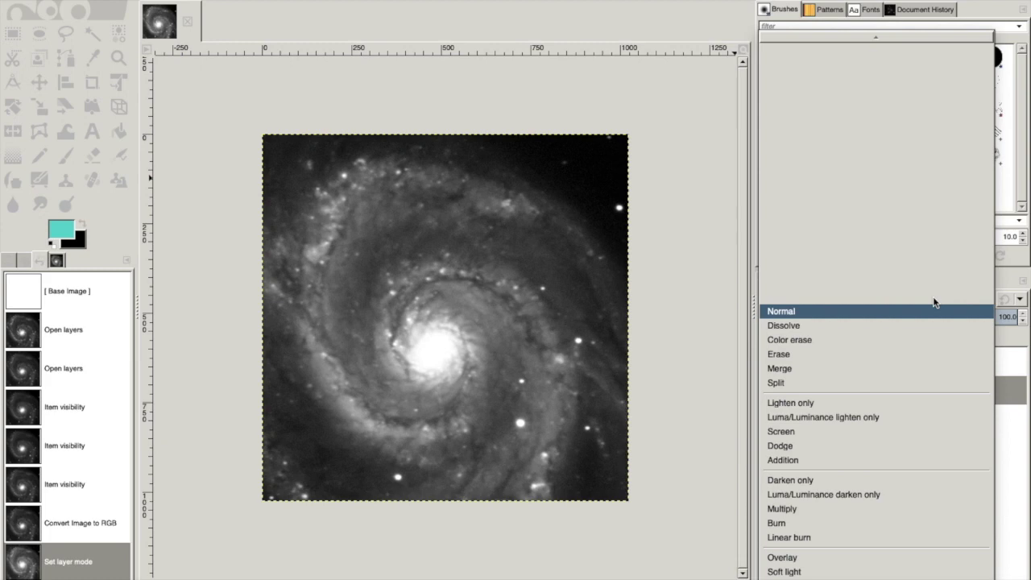
left_click(894, 431)
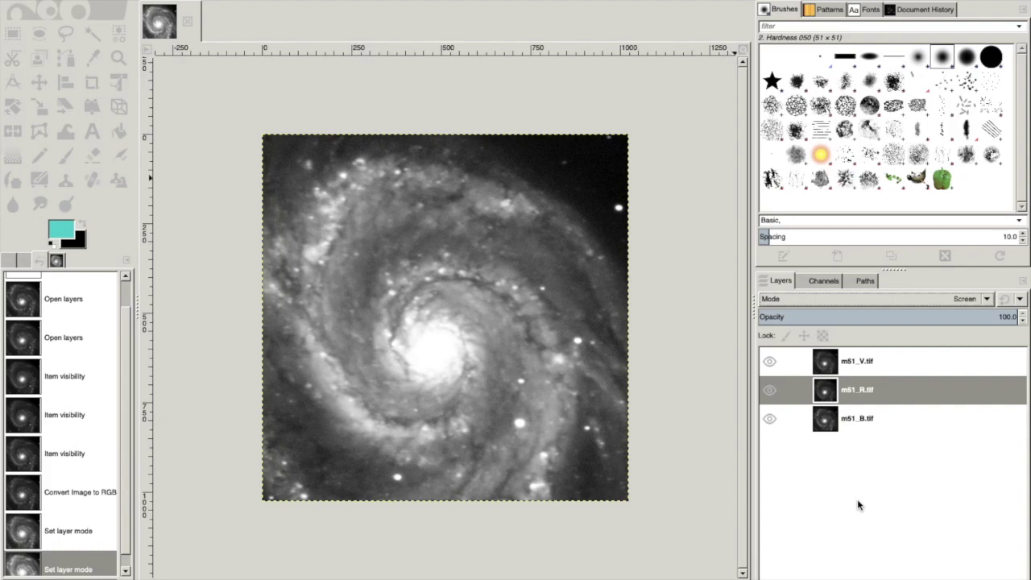
left_click(870, 361)
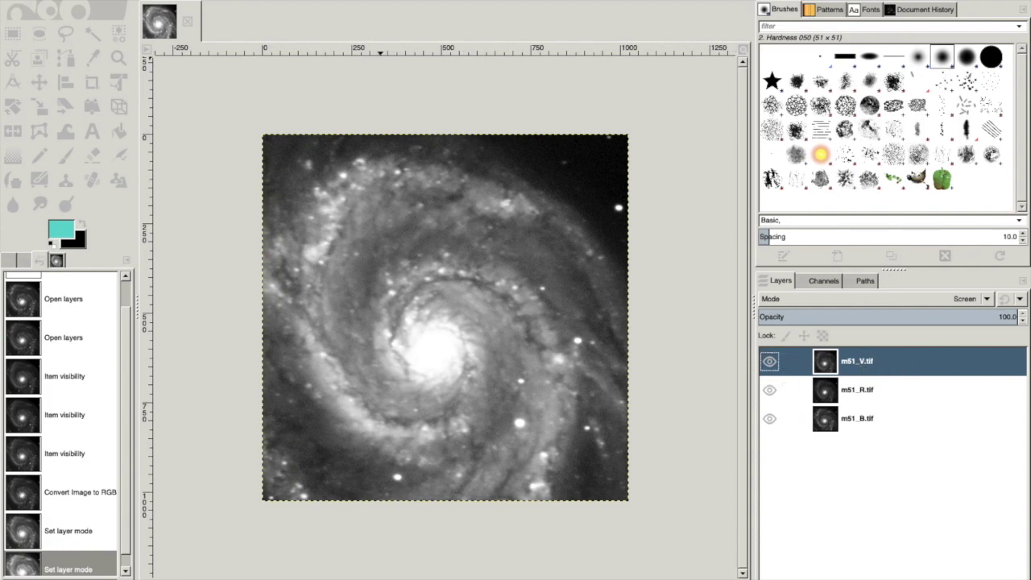
key("alt+c")
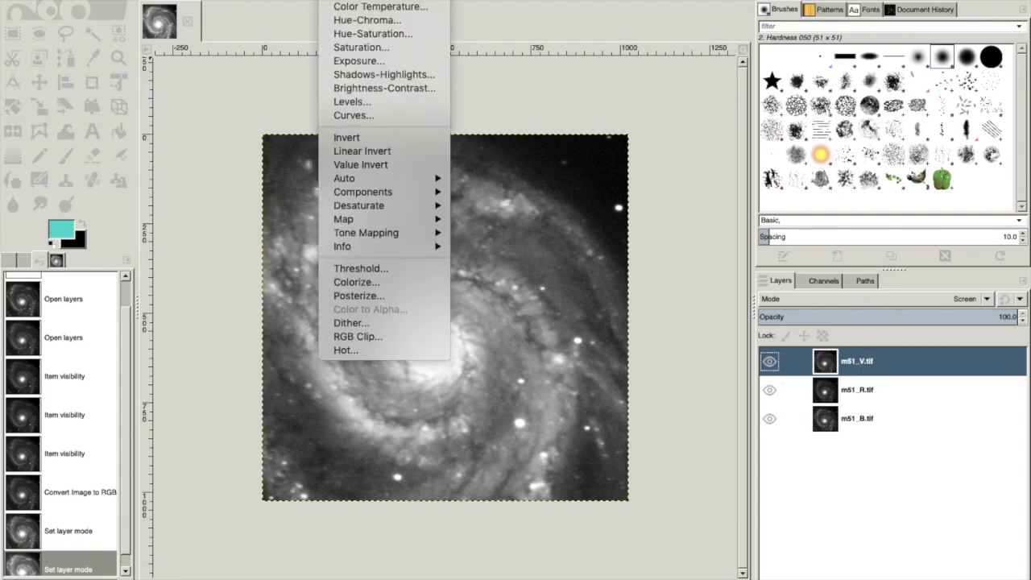
Colorize the m51_V layer with a bright, saturated green tint
left_click(359, 286)
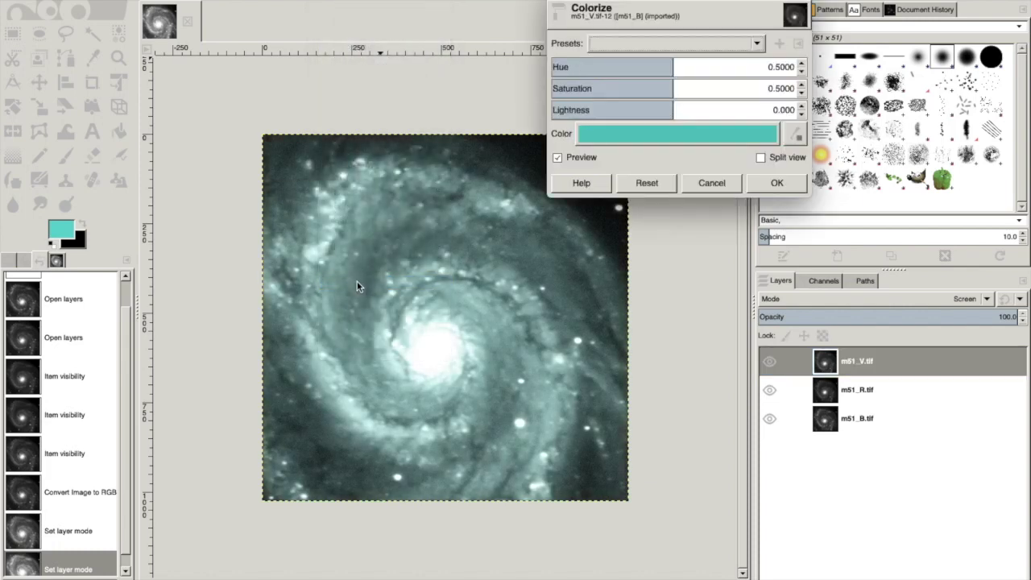
left_click(661, 134)
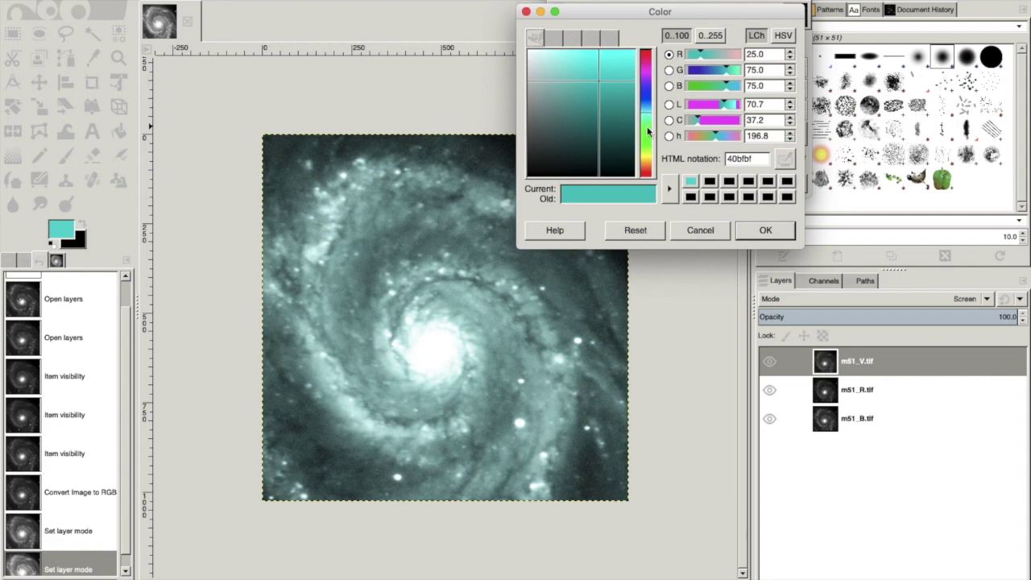
left_click_drag(651, 127, 644, 134)
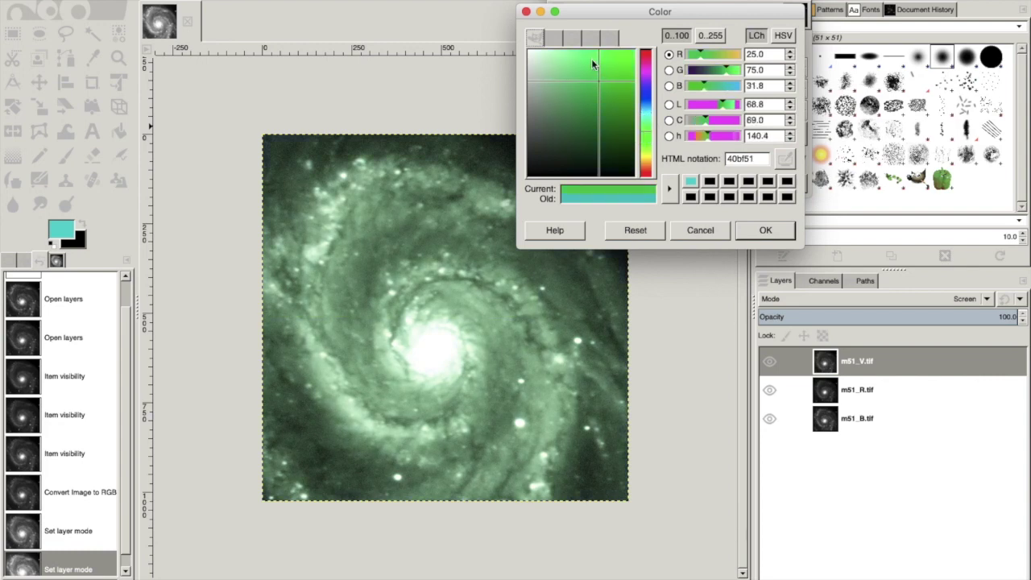
left_click_drag(609, 77, 618, 73)
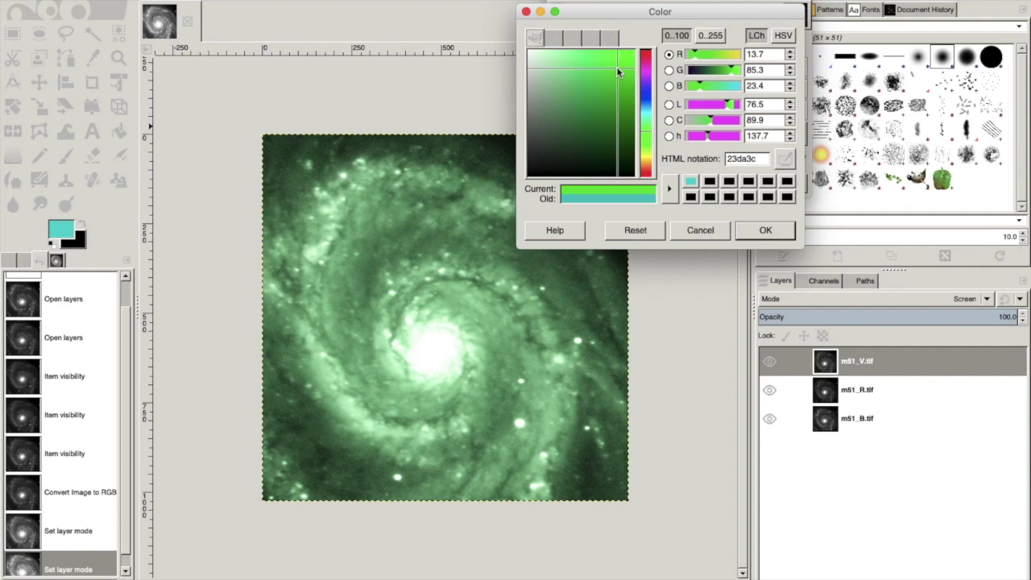
left_click(765, 231)
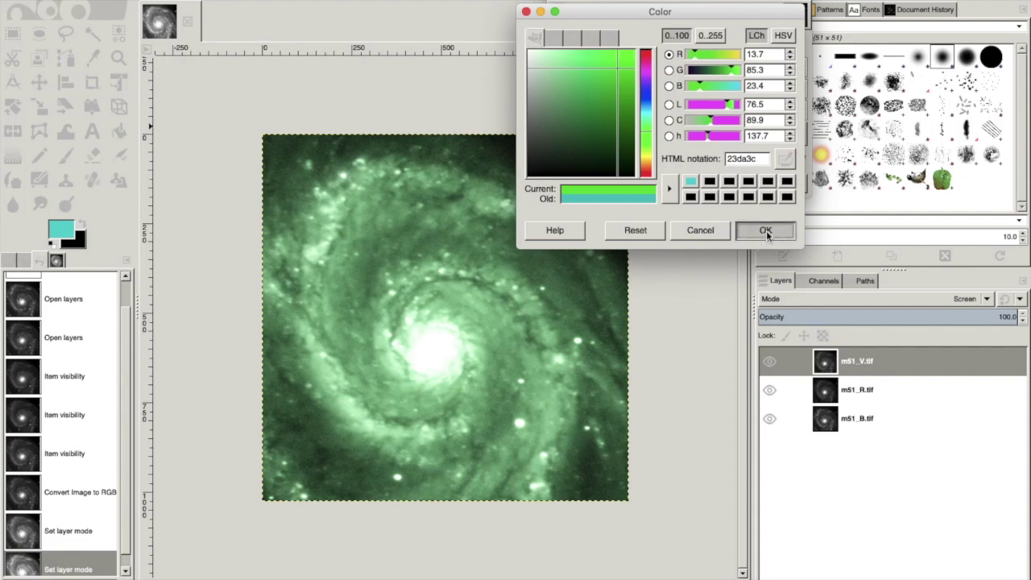
left_click(776, 183)
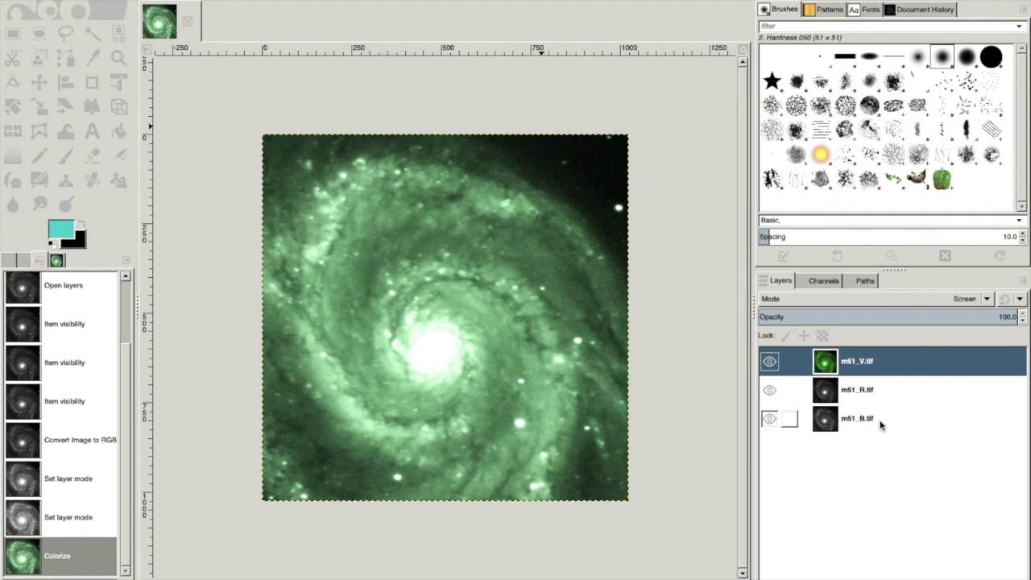
left_click(865, 393)
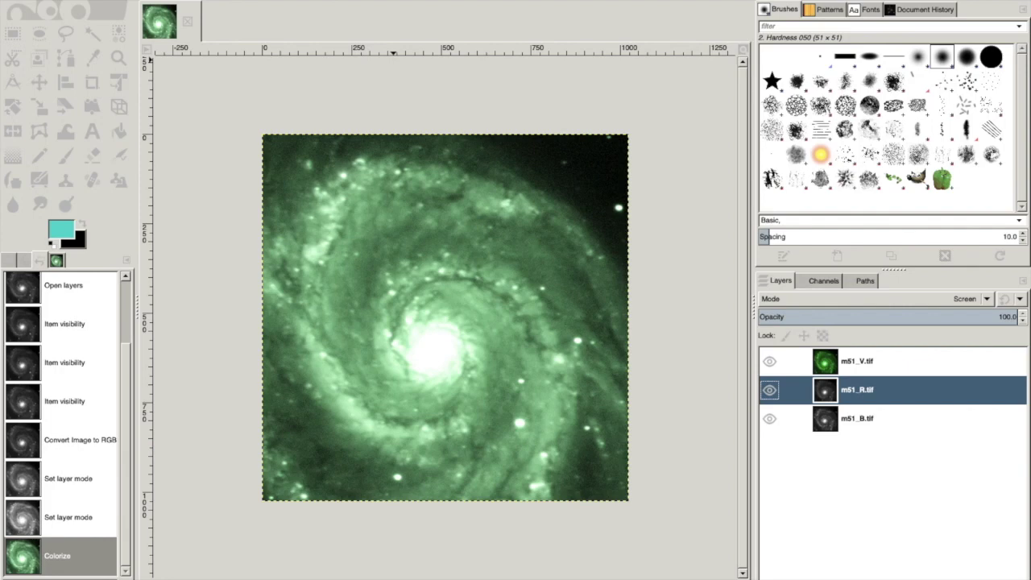
Colorize the m51_R.tif layer with a strong magenta tint
key("alt+c")
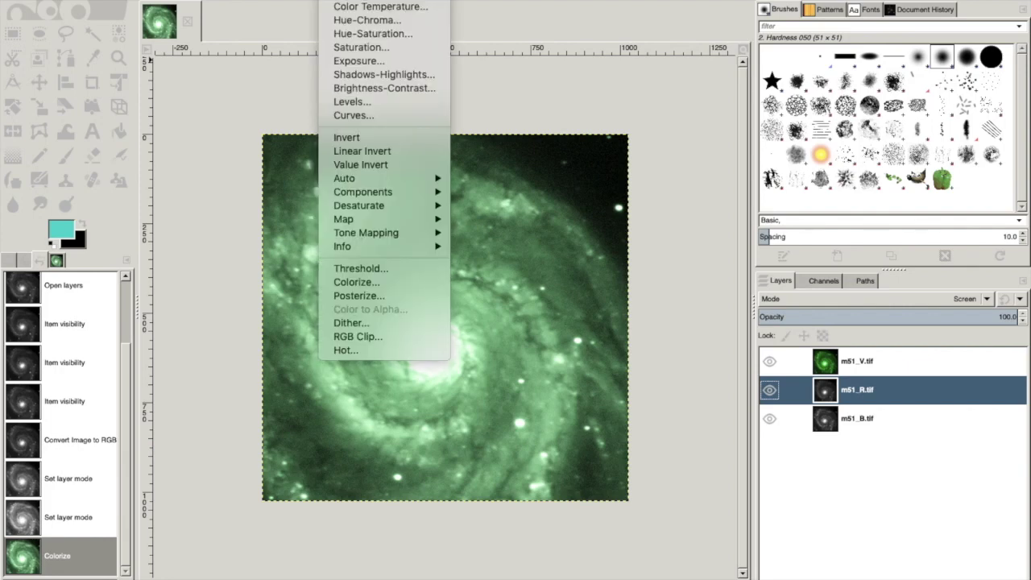
left_click(388, 284)
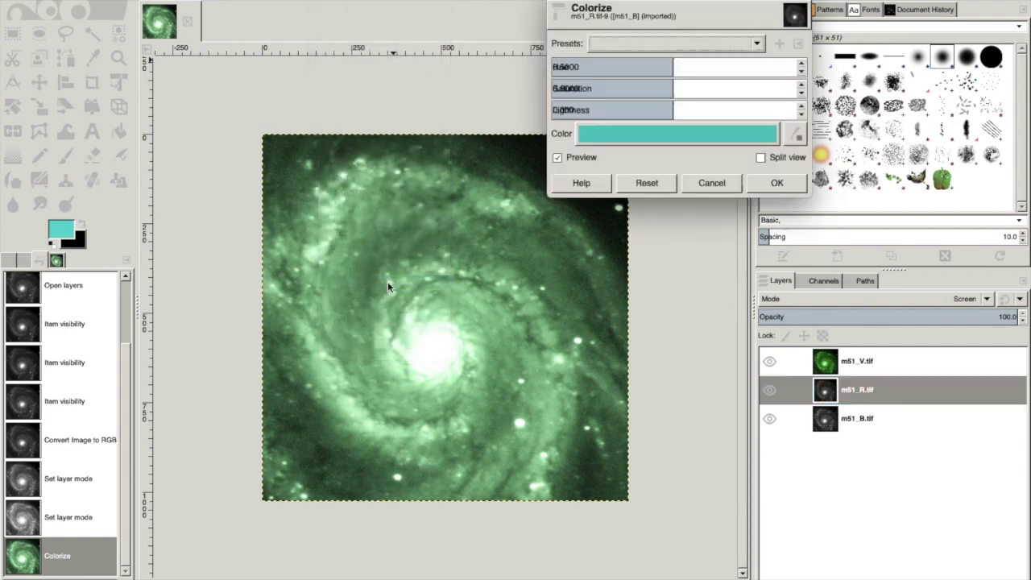
left_click(643, 137)
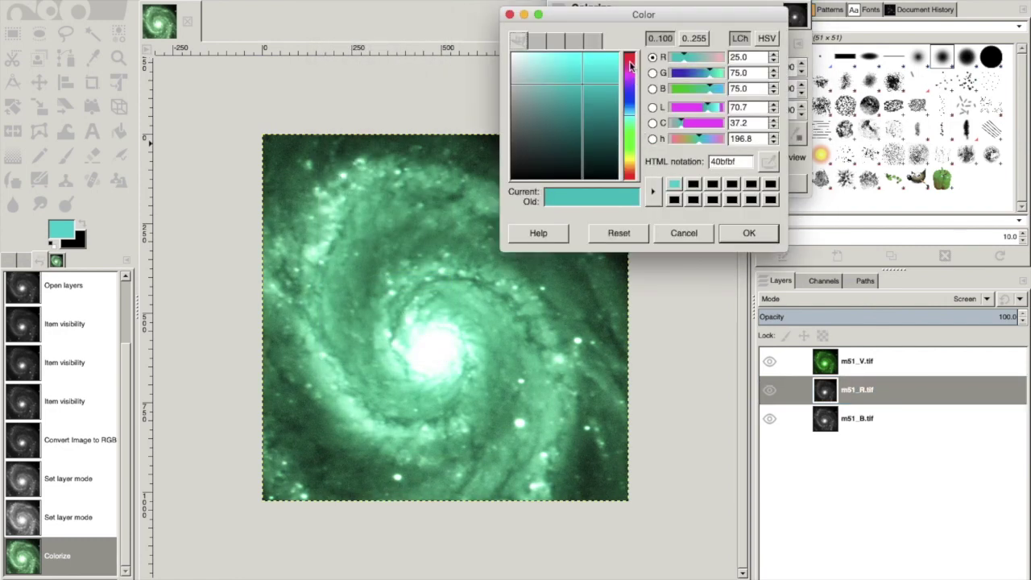
left_click(630, 65)
left_click_drag(585, 88, 593, 78)
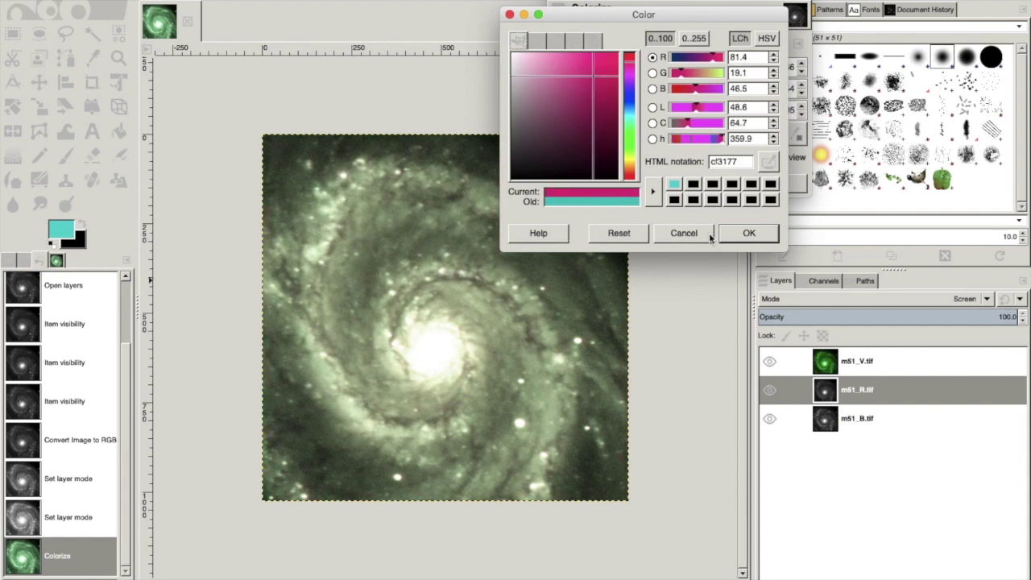
left_click(749, 233)
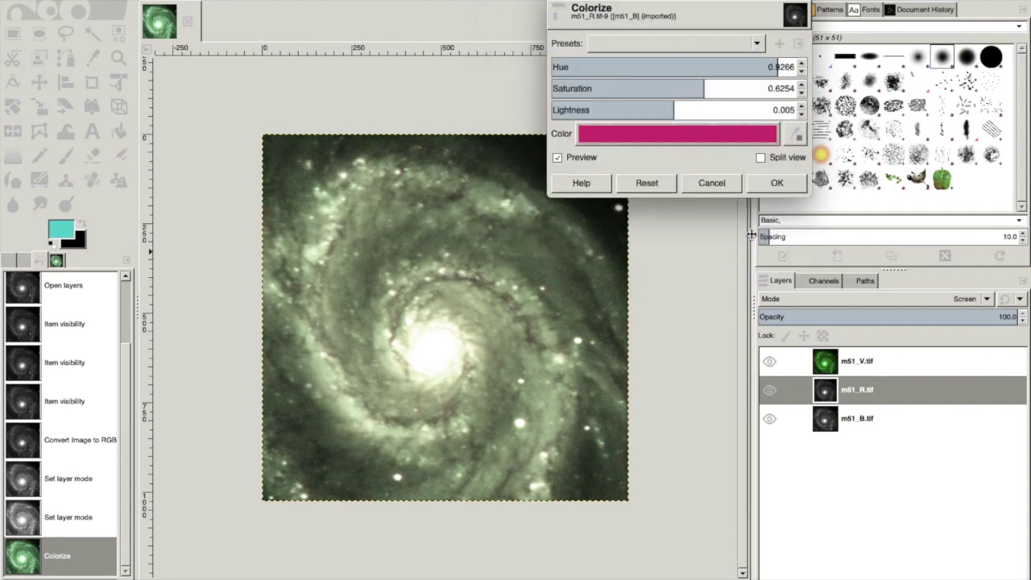
left_click(778, 184)
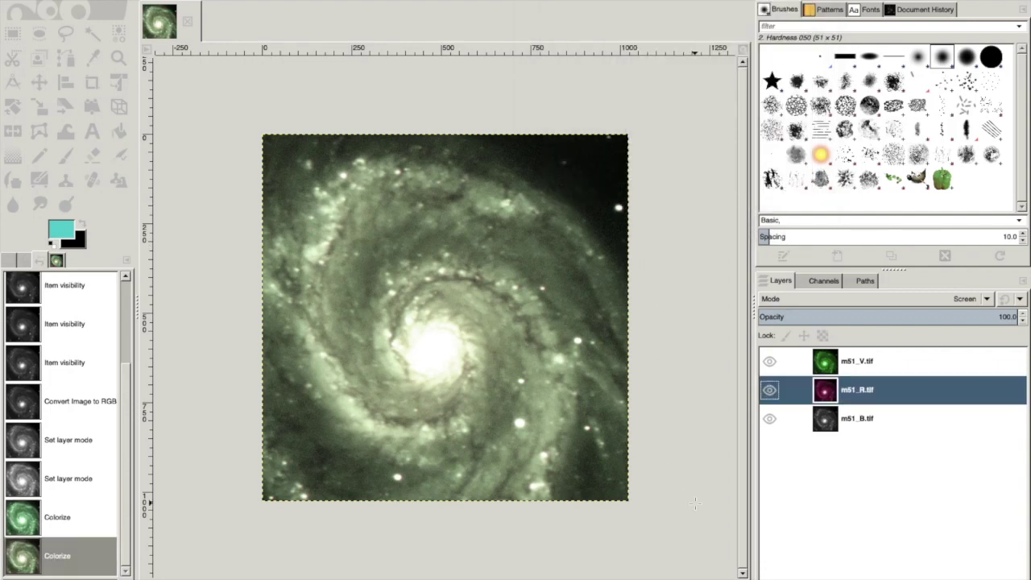
Colorize the m51_B.tif layer with a deep, saturated blue tint
left_click(876, 424)
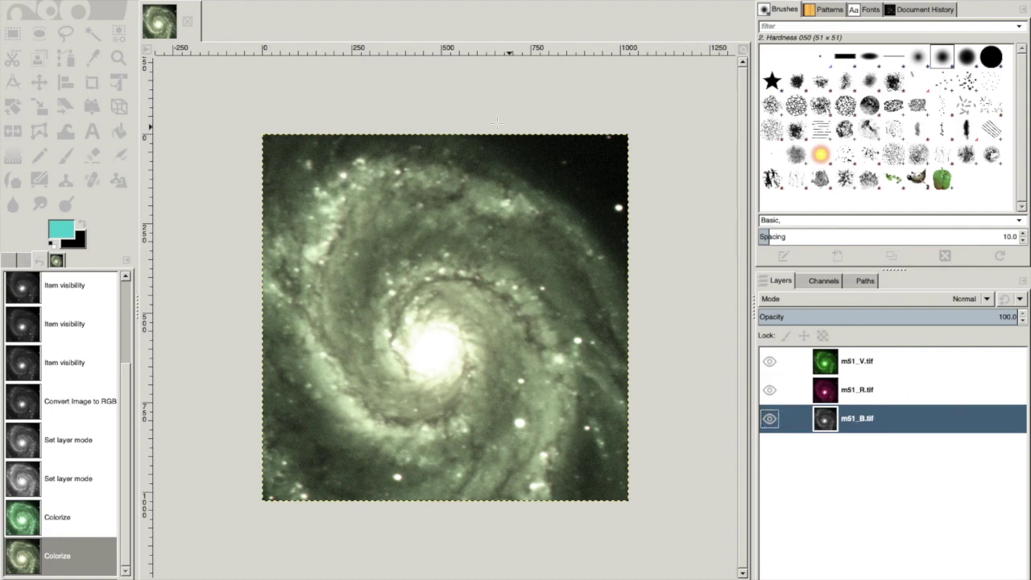
left_click(354, 0)
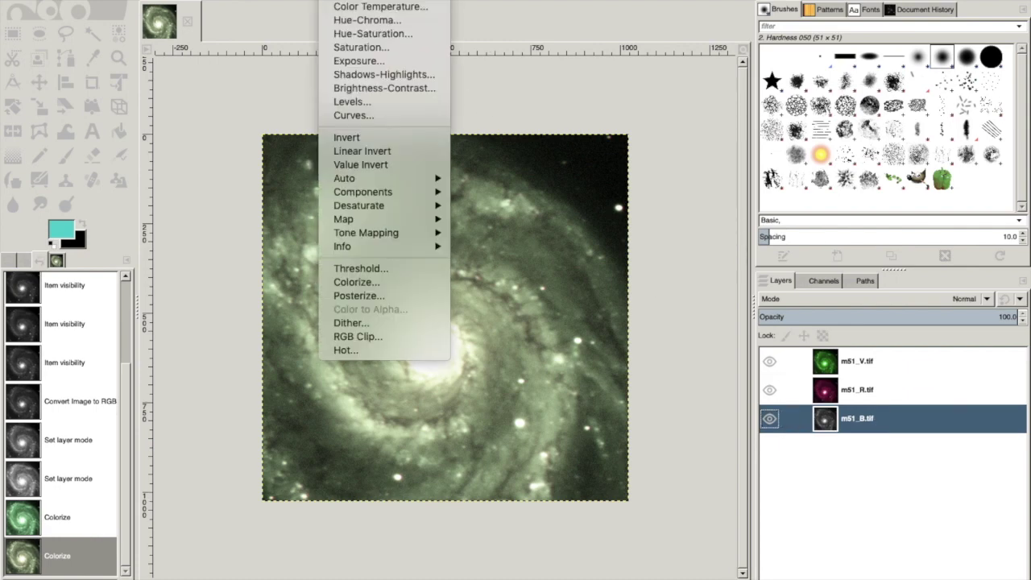
left_click(393, 282)
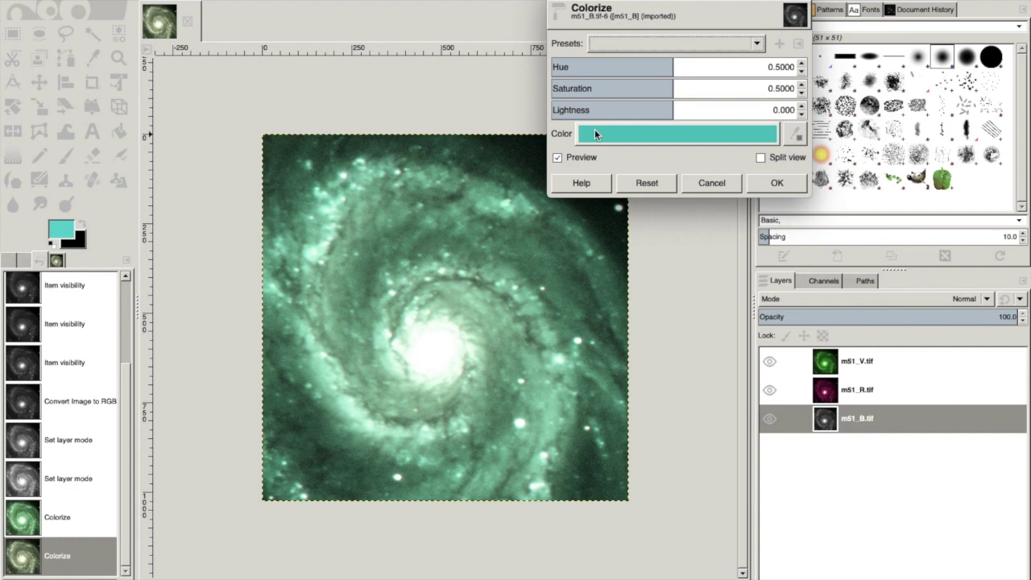
left_click(595, 133)
left_click(598, 93)
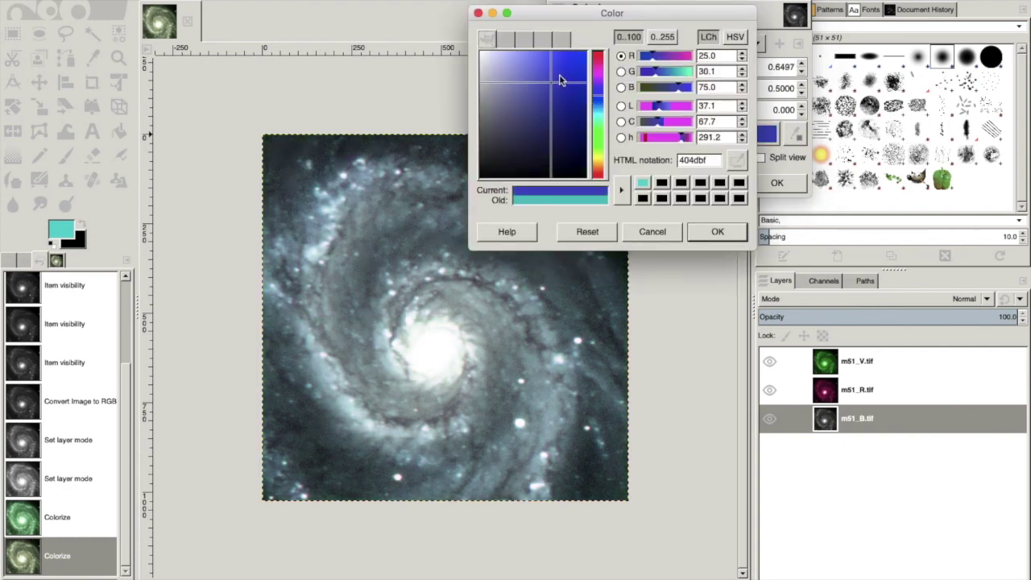
left_click_drag(554, 80, 566, 79)
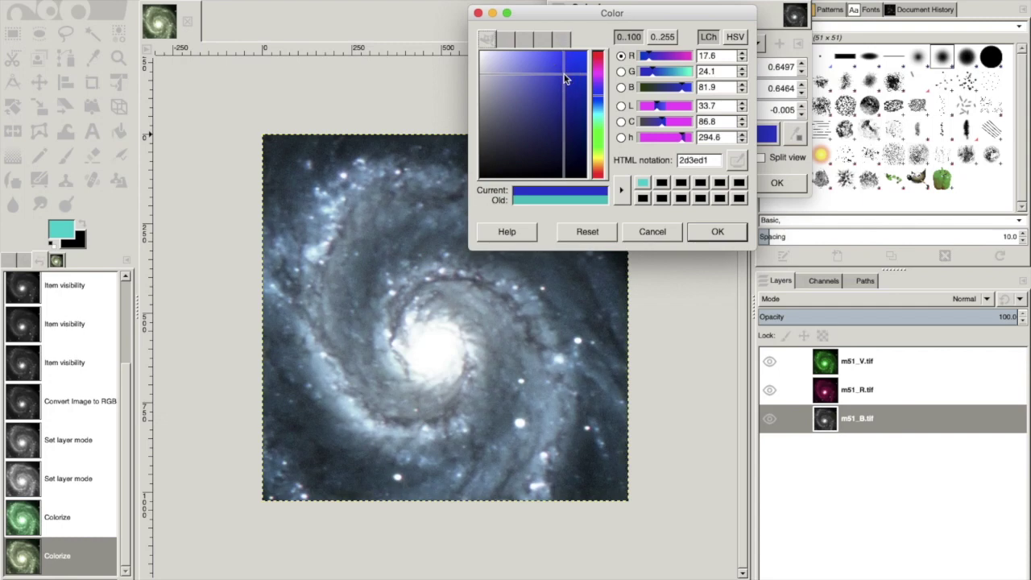
left_click(717, 232)
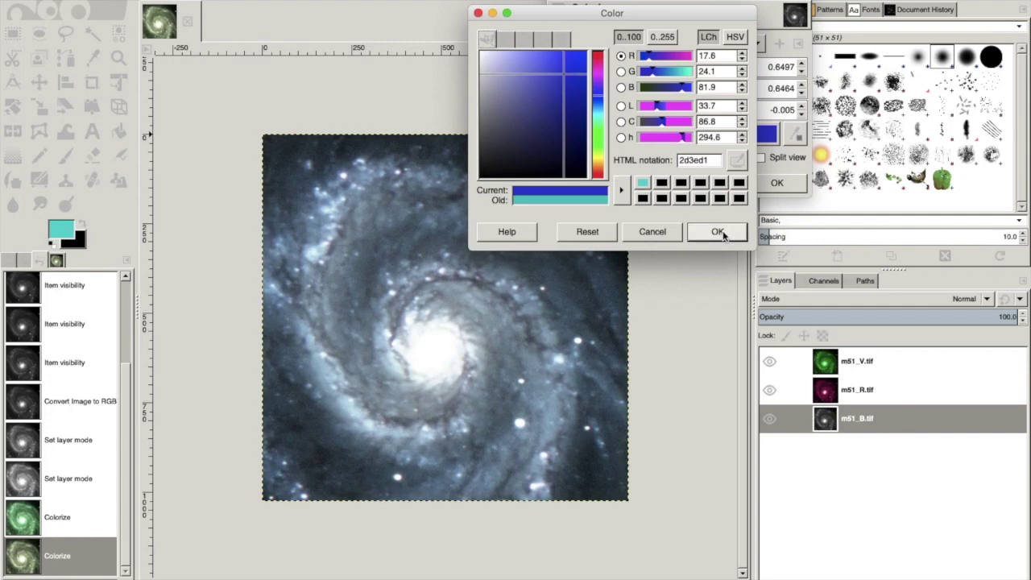
left_click(774, 183)
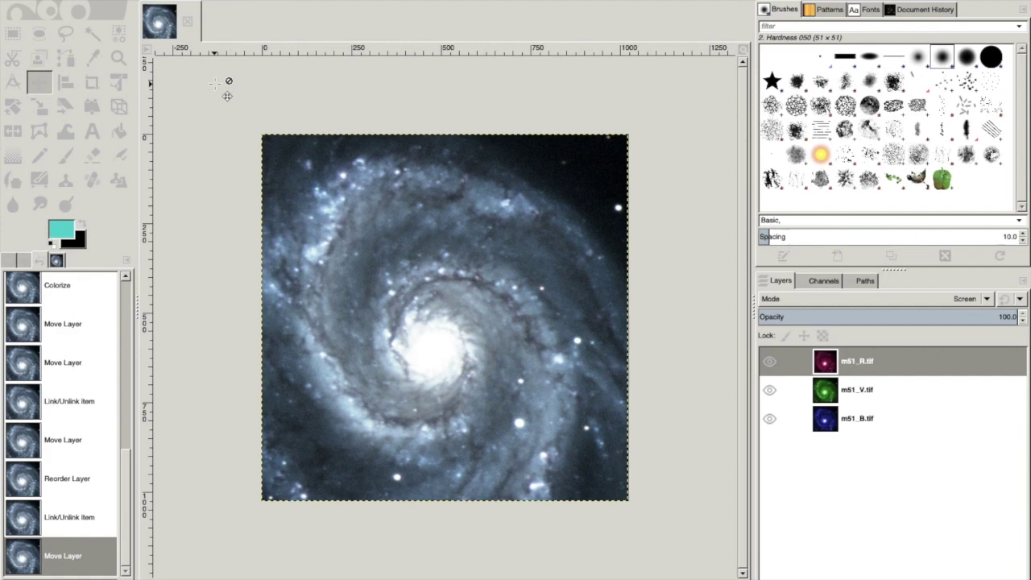
Flatten all three coloured layers into a single m51_B.tif layer
left_click(117, 0)
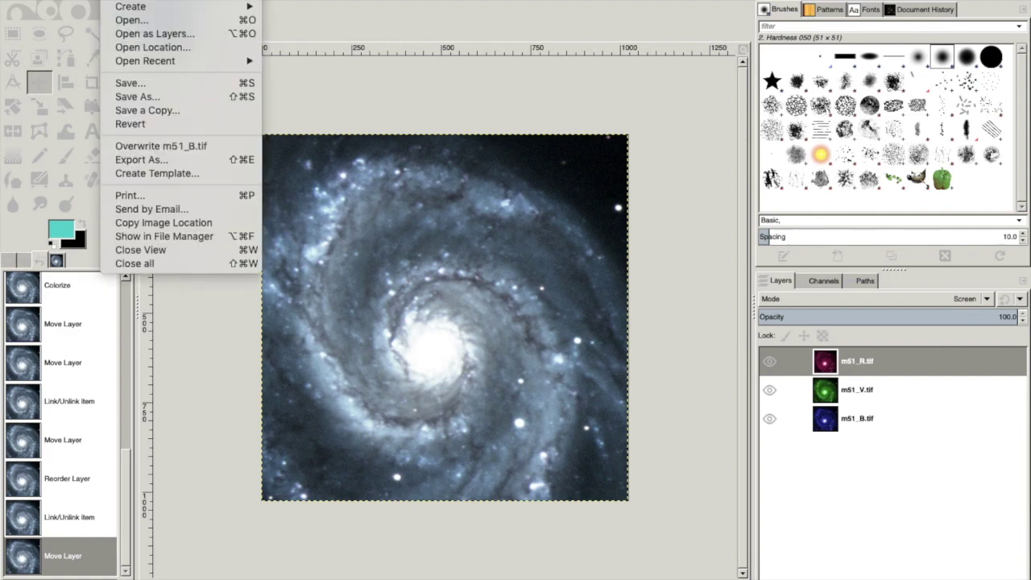
mouse_move(250, 0)
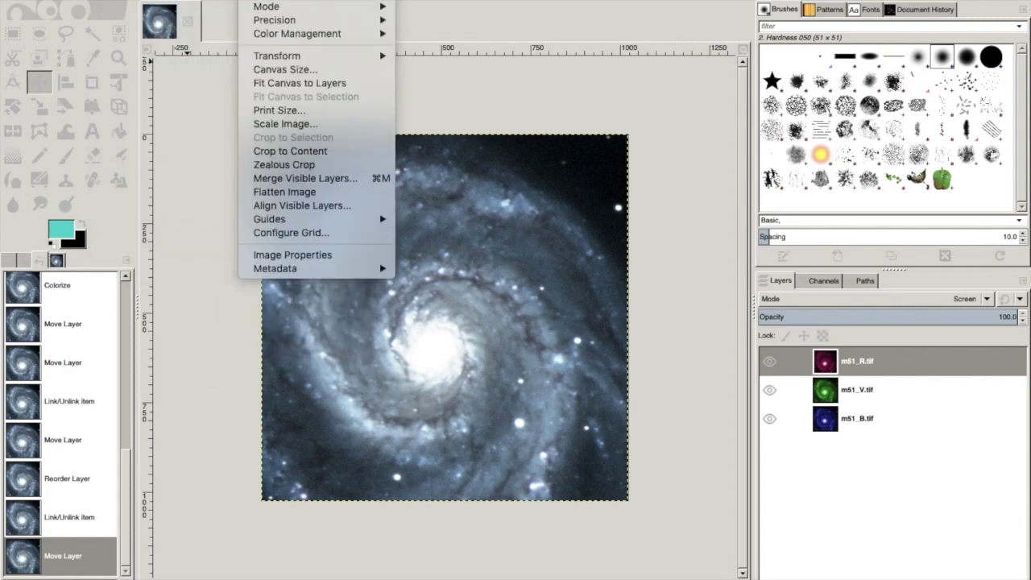
left_click(303, 195)
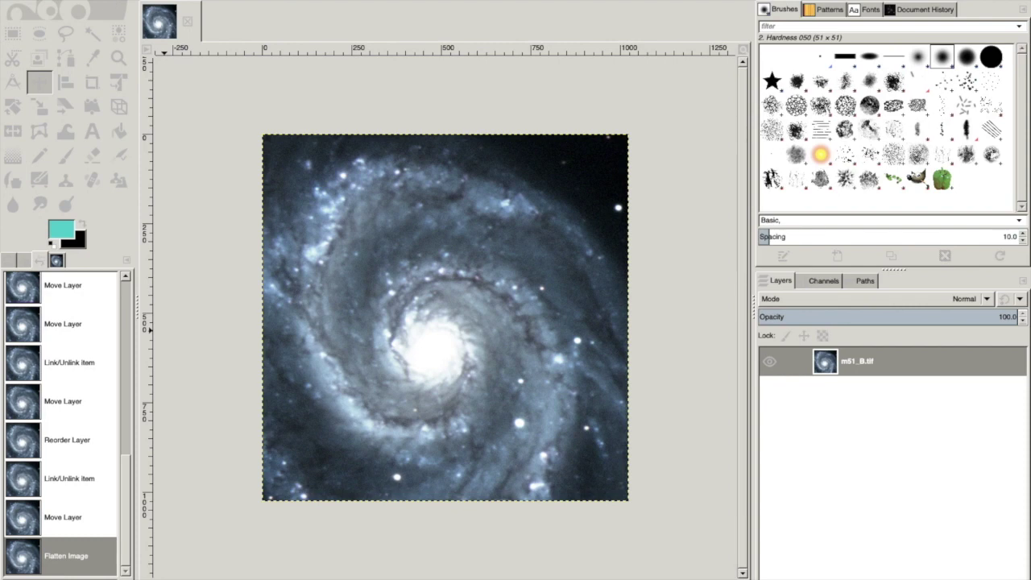
left_click(117, 0)
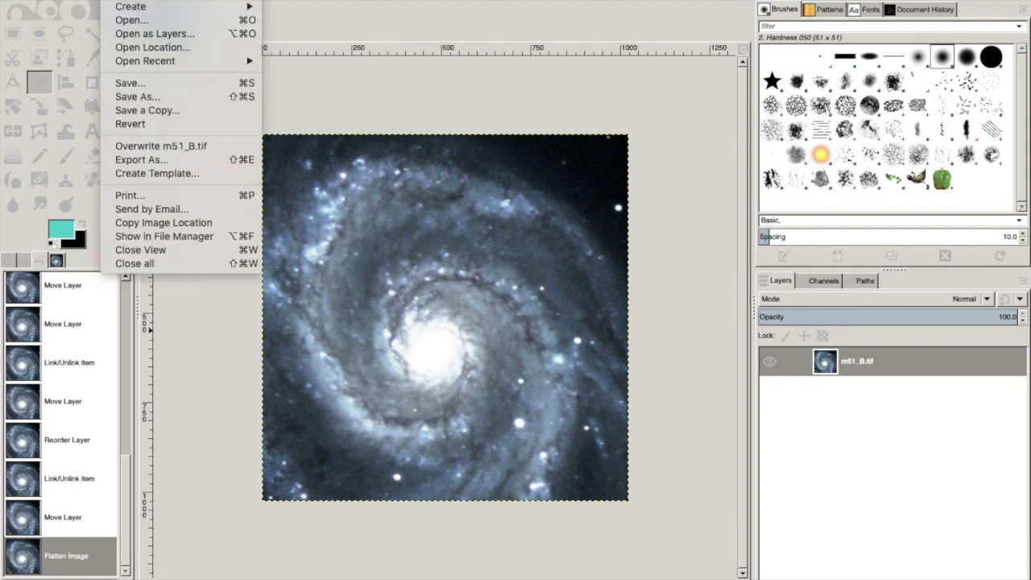
Export the image to the Desktop as m51.png, accepting the default PNG settings
left_click(153, 162)
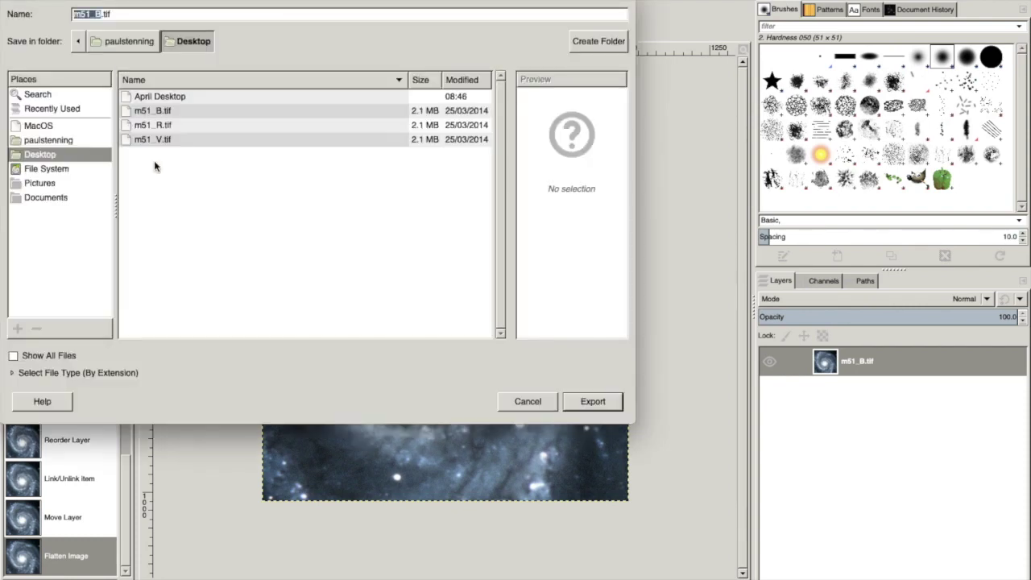
left_click(126, 14)
key("Left")
key("Left")
key("Left")
key("BackSpace")
key("BackSpace")
key("BackSpace")
key("BackSpace")
key("BackSpace")
key("BackSpace")
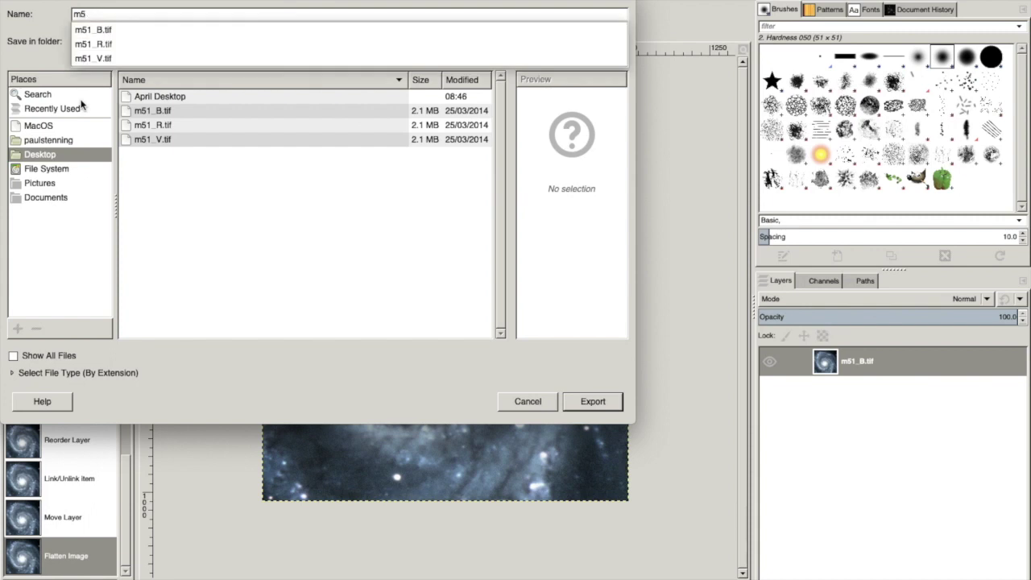
type("1.p")
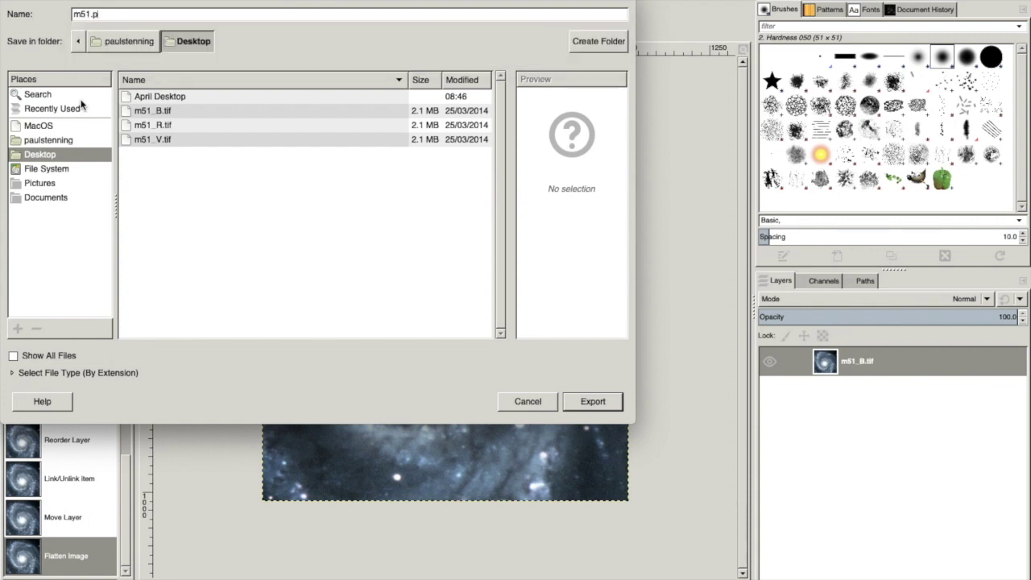
type("ng")
left_click(597, 403)
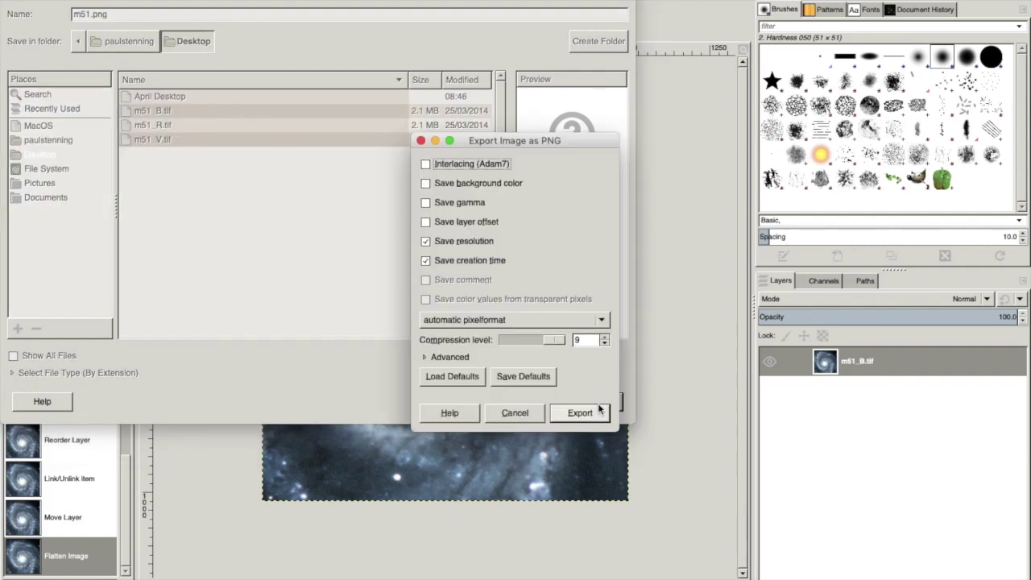
left_click(584, 412)
left_click(580, 416)
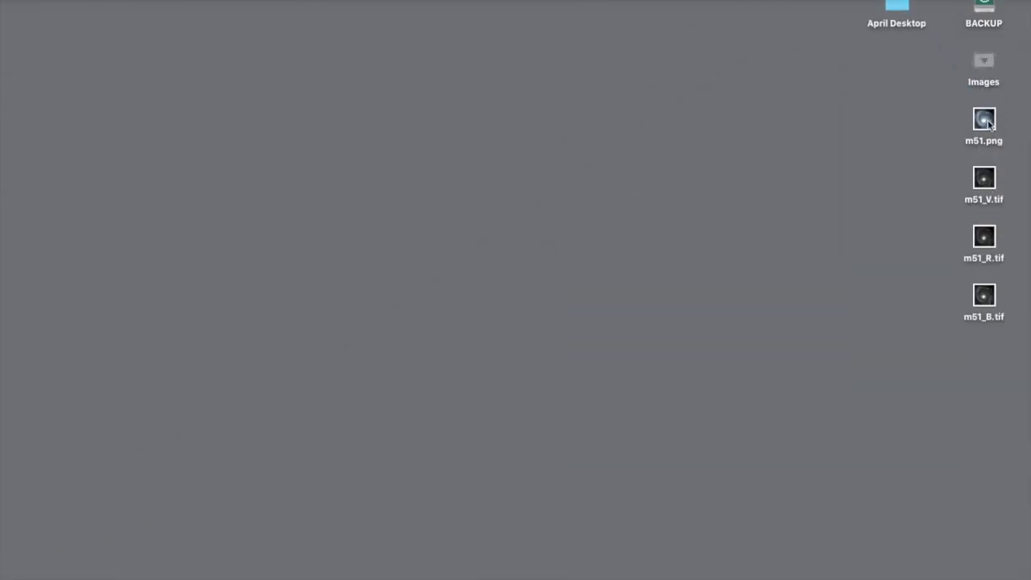
Quick Look the greyscale m51_V.tif on the Desktop, then step through to preview m51.png
double_click(985, 177)
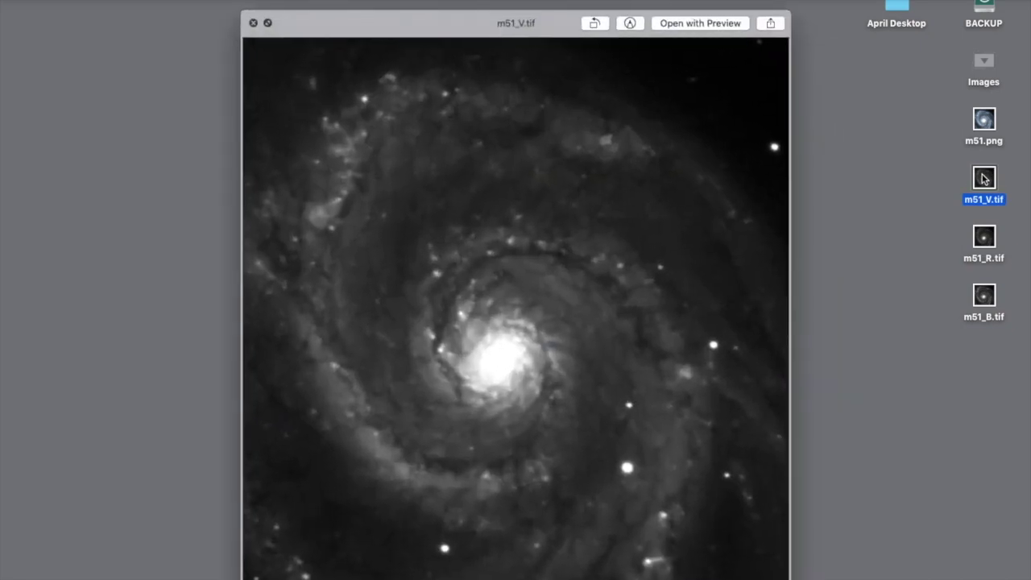
key("Down")
key("Down")
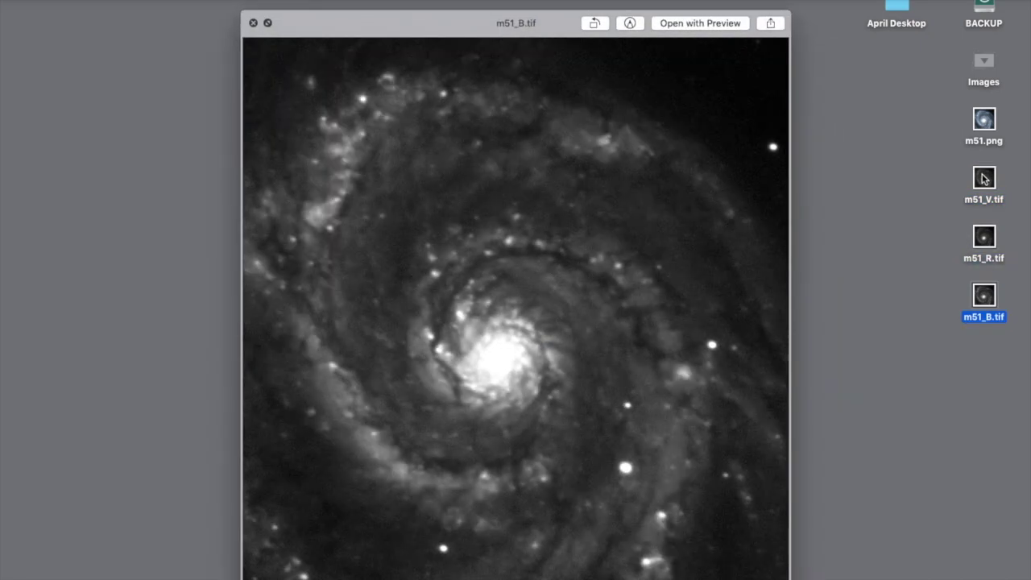
key("Up")
key("Up")
key("Up")
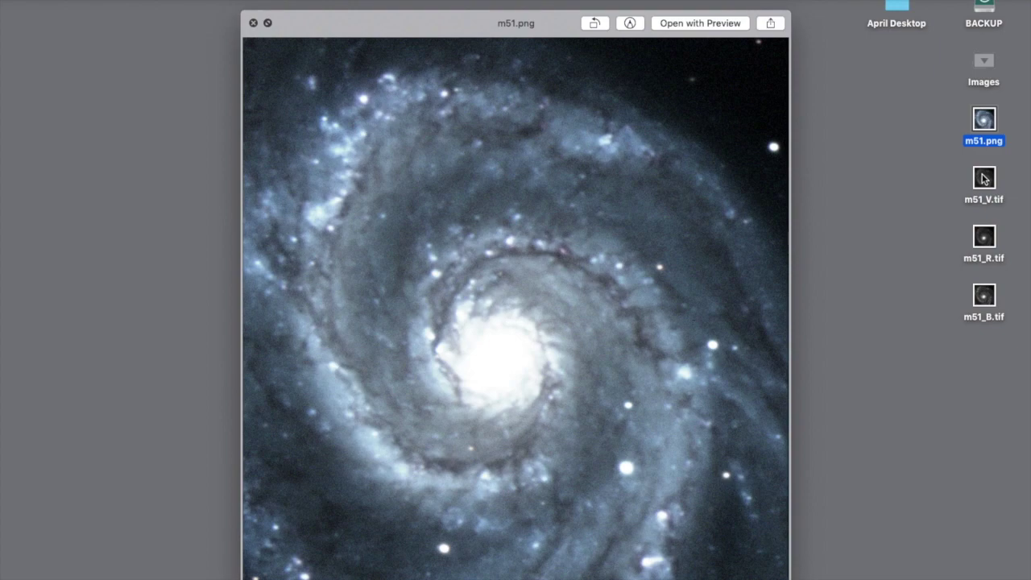